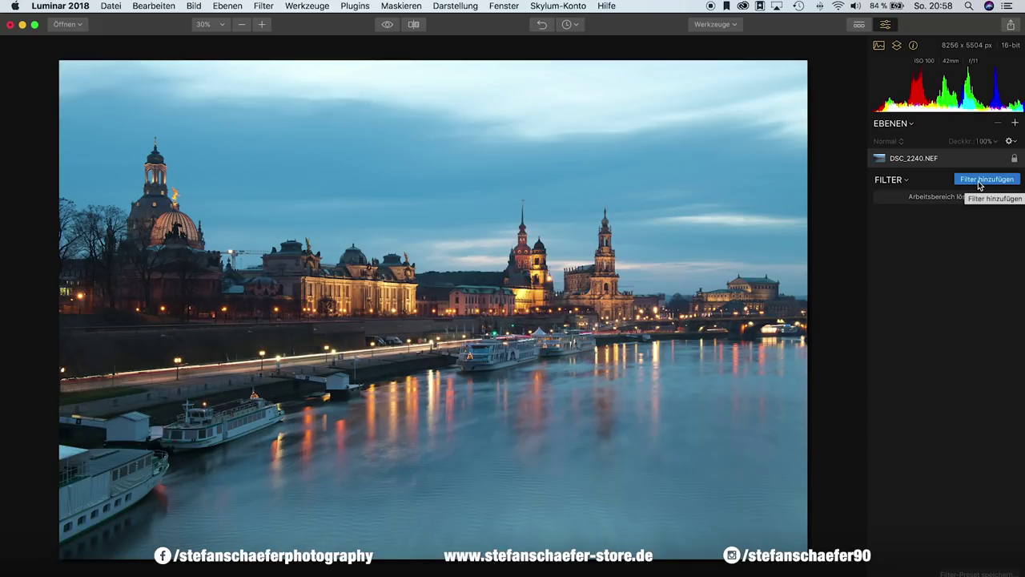
Add the Anpassbarer Verlauf filter from the Werkzeuge section of the Filterkatalog.
{"action": "left_click", "coordinate": [978, 181]}
{"action": "mouse_move", "coordinate": [797, 322]}
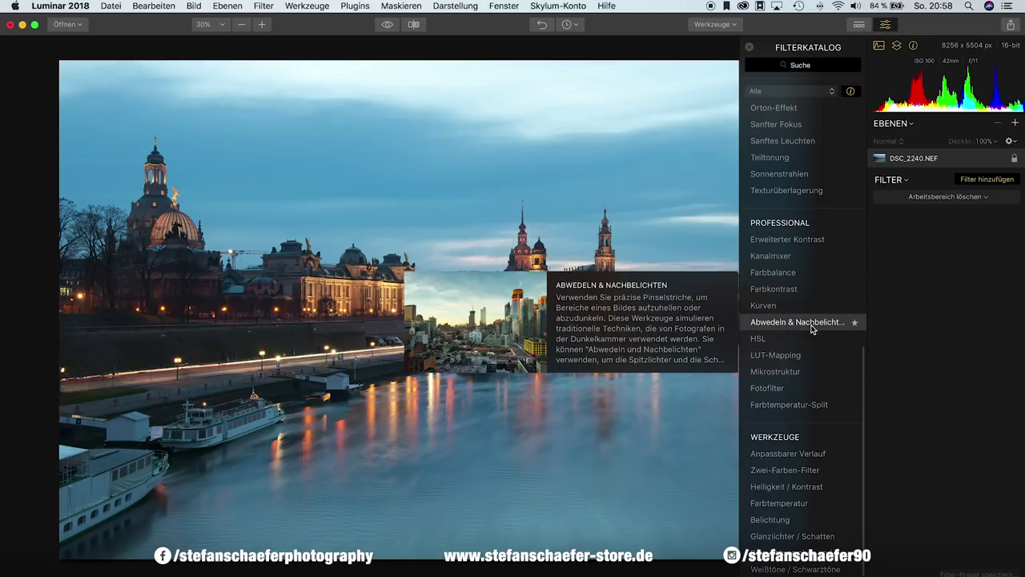
{"action": "scroll", "coordinate": [825, 296], "scroll_direction": "down", "scroll_amount": 1}
{"action": "mouse_move", "coordinate": [788, 453]}
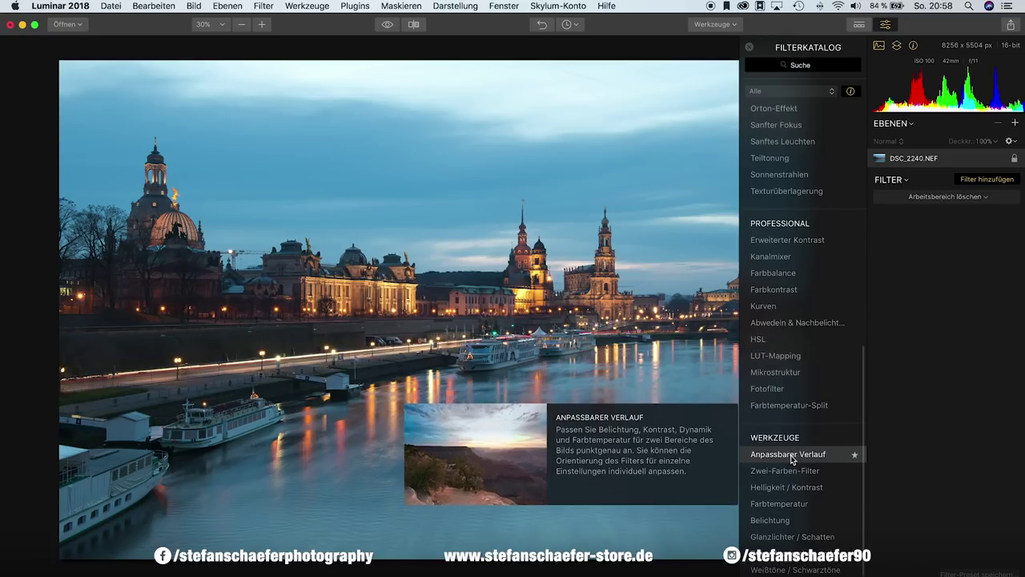
{"action": "left_click", "coordinate": [789, 454]}
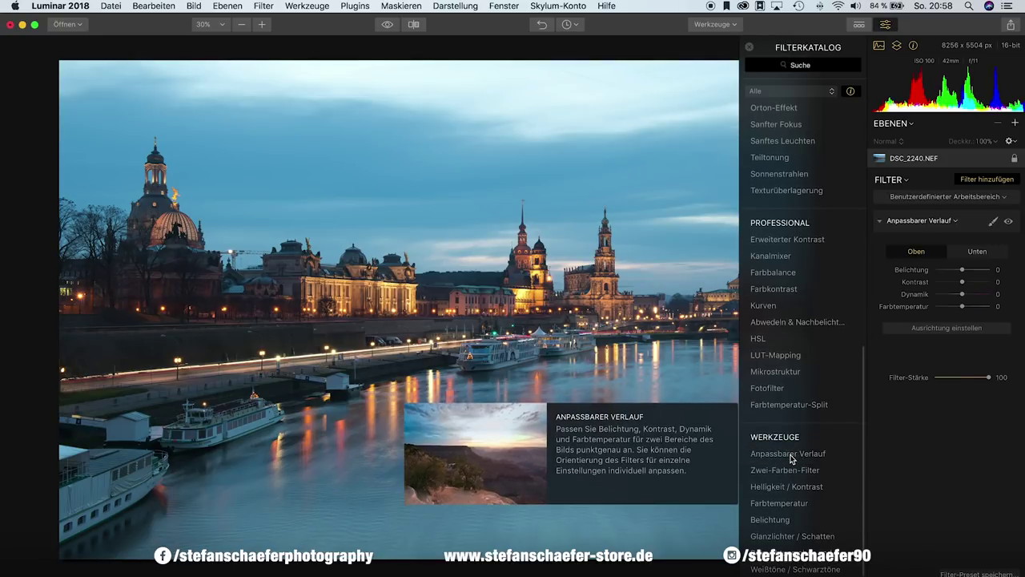
{"action": "left_click", "coordinate": [751, 51]}
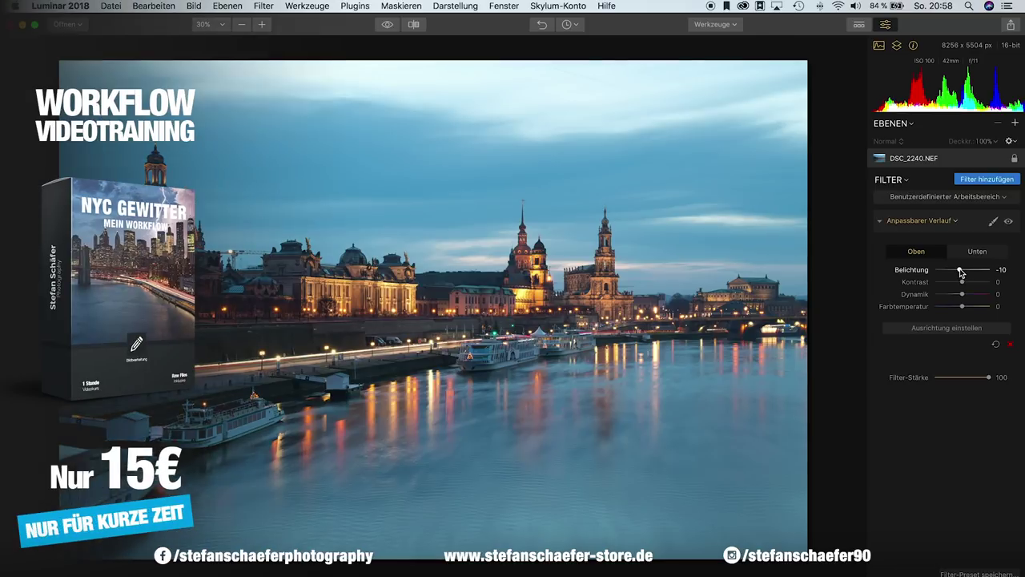
Set the Anpassbarer Verlauf Oben Belichtung slider to -100.
{"action": "left_click_drag", "start_coordinate": [964, 273], "coordinate": [887, 275]}
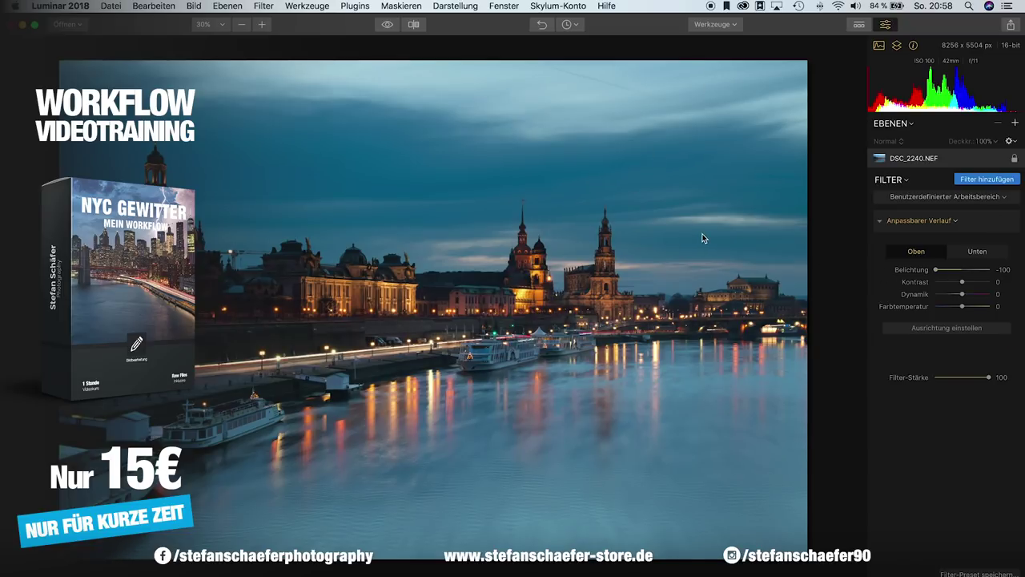
Centre the gradient on the skyline and widen its transition to Blenden 39.
{"action": "left_click", "coordinate": [946, 328]}
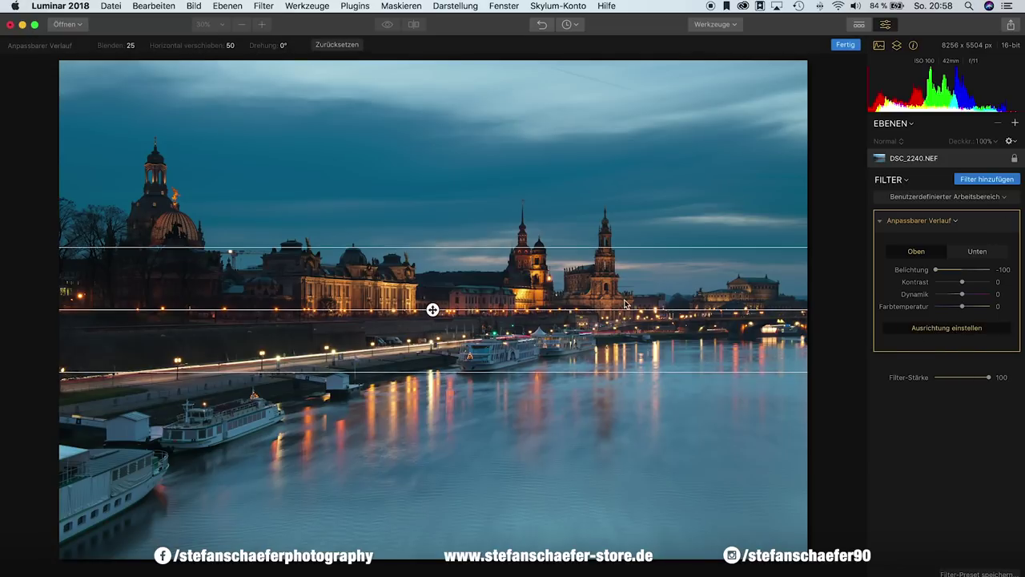
{"action": "mouse_move", "coordinate": [433, 310]}
{"action": "left_mouse_down"}
{"action": "mouse_move", "coordinate": [438, 259]}
{"action": "mouse_move", "coordinate": [441, 301]}
{"action": "left_mouse_up"}
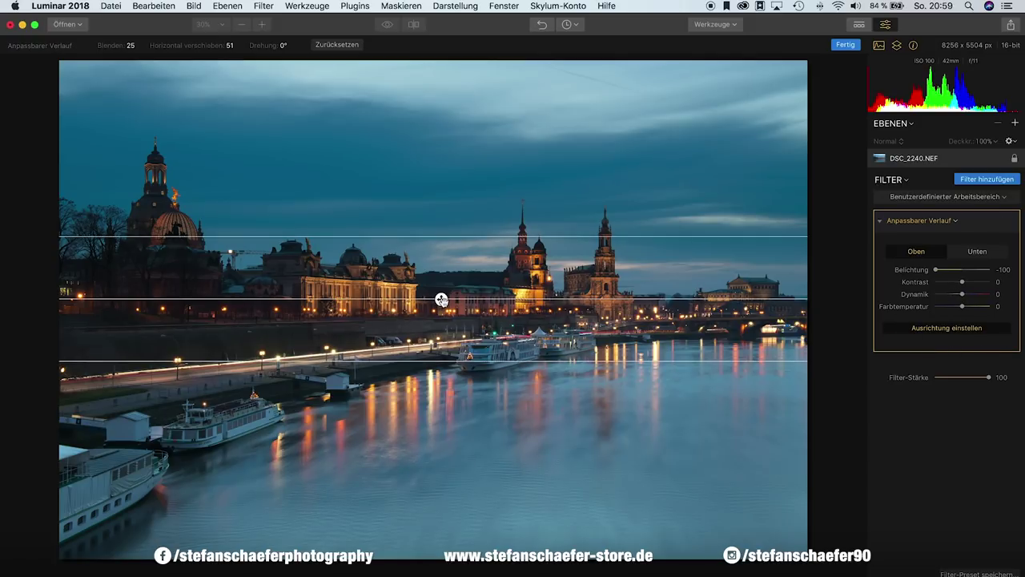
{"action": "left_click_drag", "start_coordinate": [481, 238], "coordinate": [488, 208]}
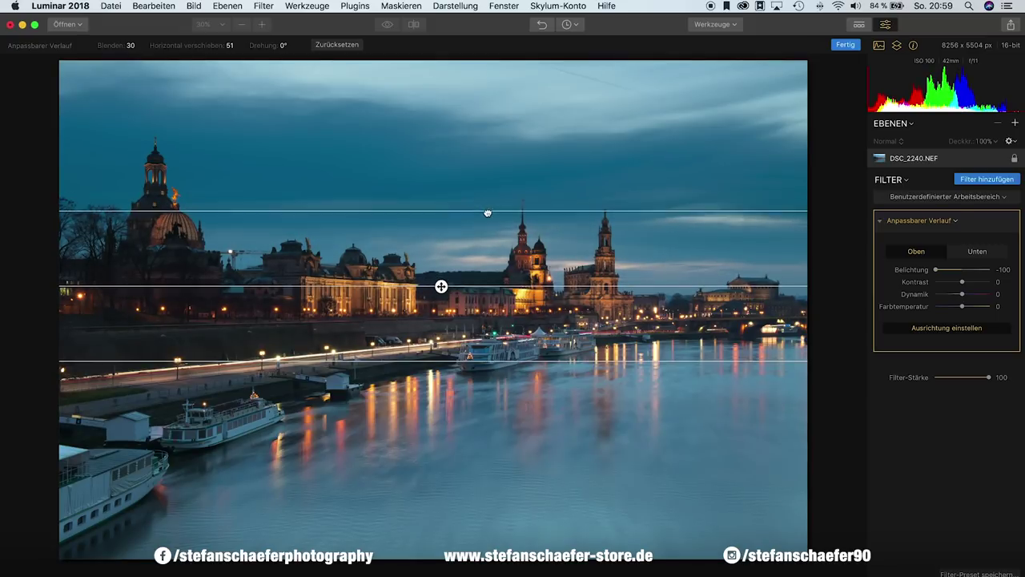
{"action": "left_click_drag", "start_coordinate": [479, 363], "coordinate": [480, 389]}
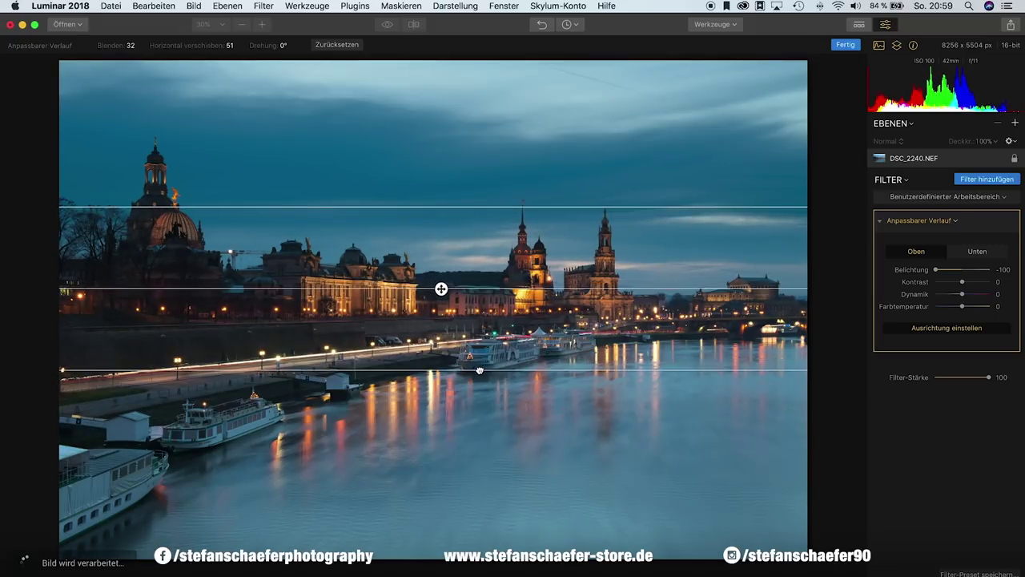
{"action": "left_click_drag", "start_coordinate": [447, 301], "coordinate": [447, 308]}
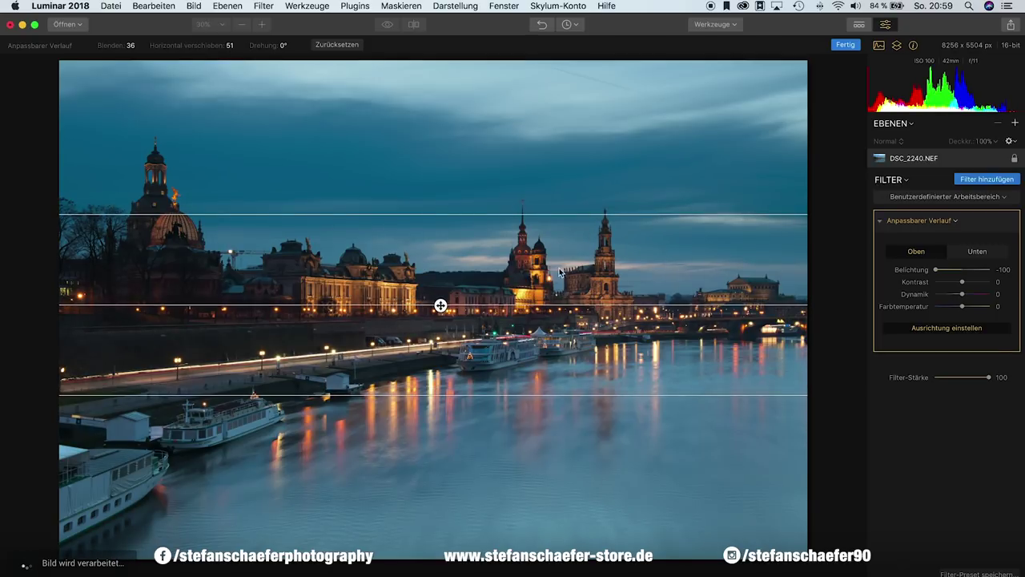
{"action": "left_click_drag", "start_coordinate": [556, 217], "coordinate": [556, 208]}
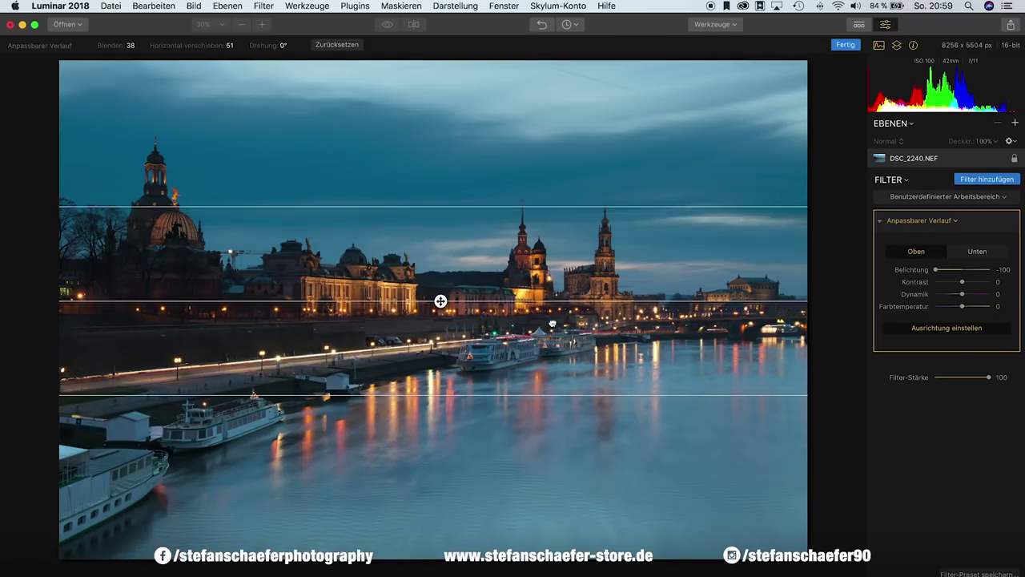
{"action": "left_click_drag", "start_coordinate": [533, 391], "coordinate": [533, 397]}
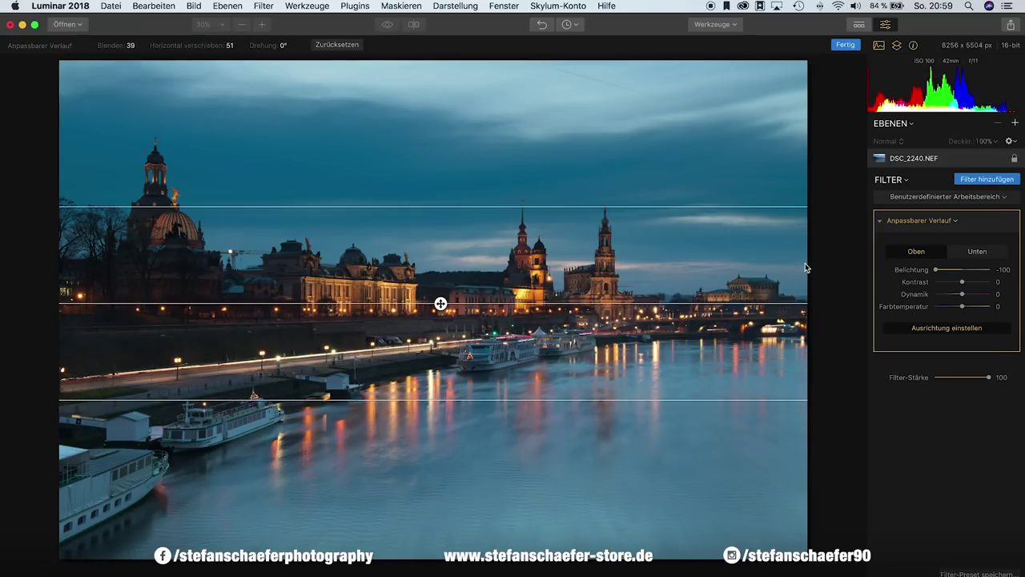
Set Unten to Belichtung 51, Kontrast 54, Farbtemperatur 58, and ease Oben Belichtung to -60.
{"action": "left_click", "coordinate": [949, 329]}
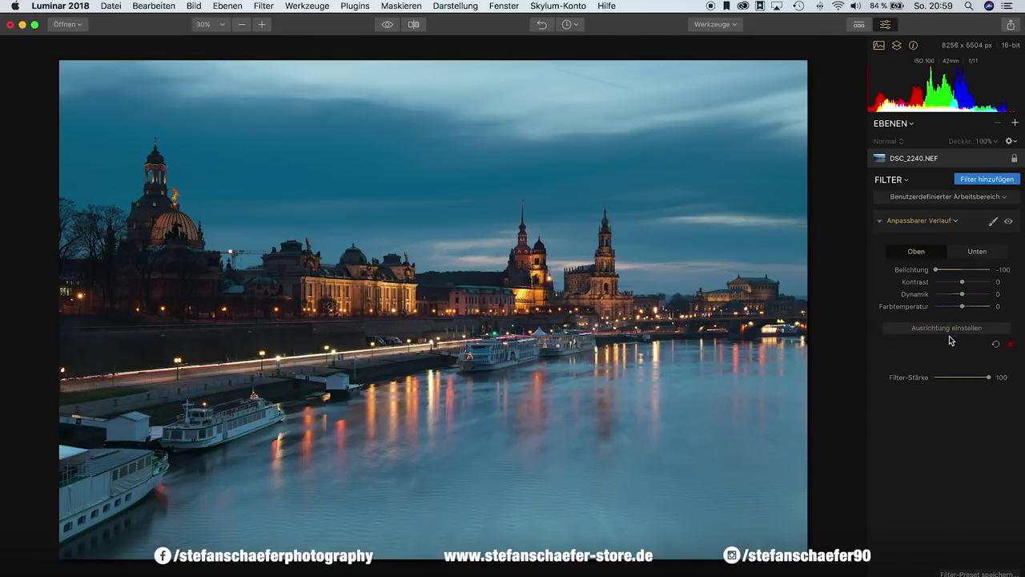
{"action": "left_click", "coordinate": [976, 253]}
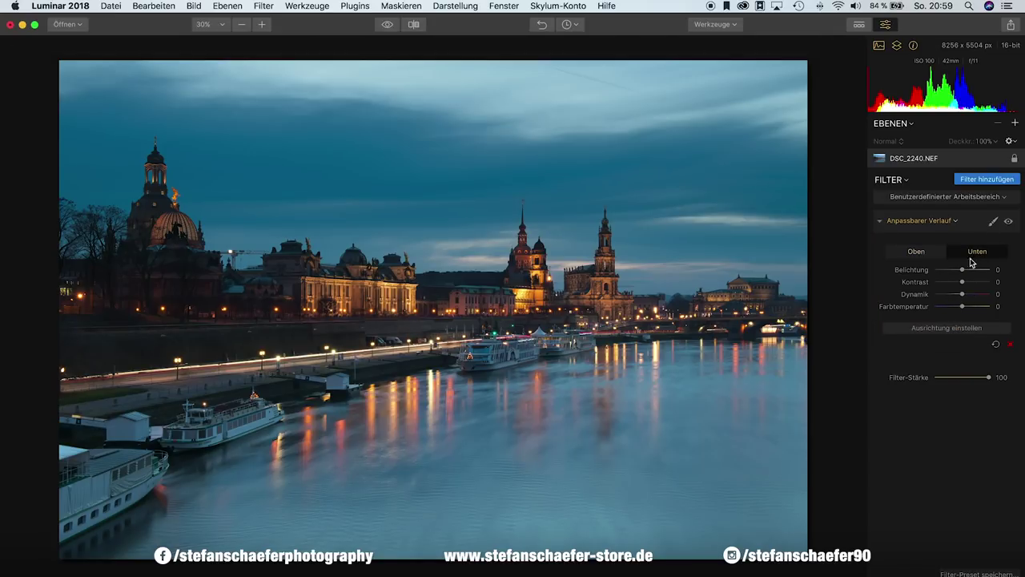
{"action": "left_click_drag", "start_coordinate": [962, 270], "coordinate": [1013, 275]}
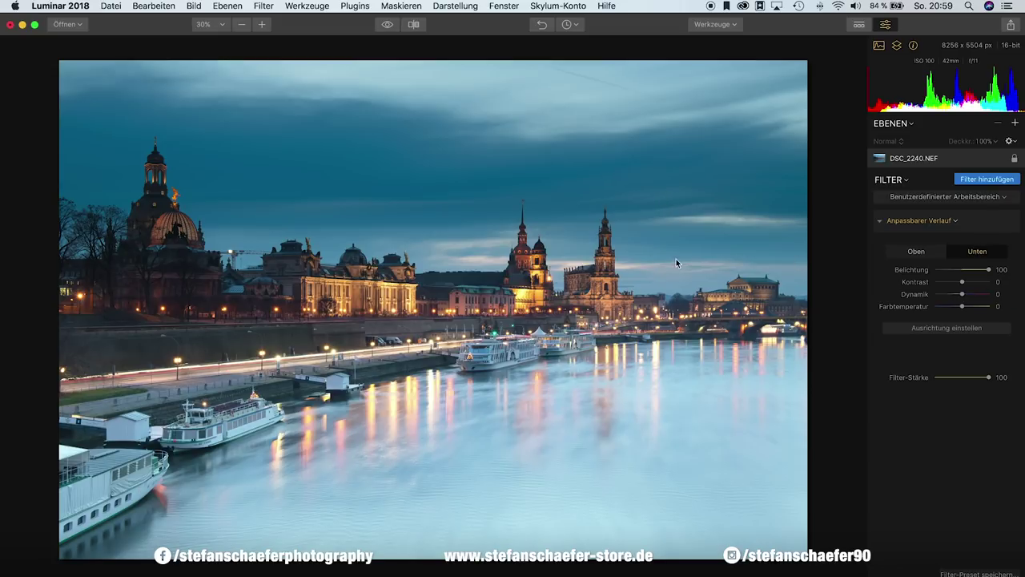
{"action": "mouse_move", "coordinate": [963, 282]}
{"action": "left_click_drag", "start_coordinate": [965, 284], "coordinate": [978, 286]}
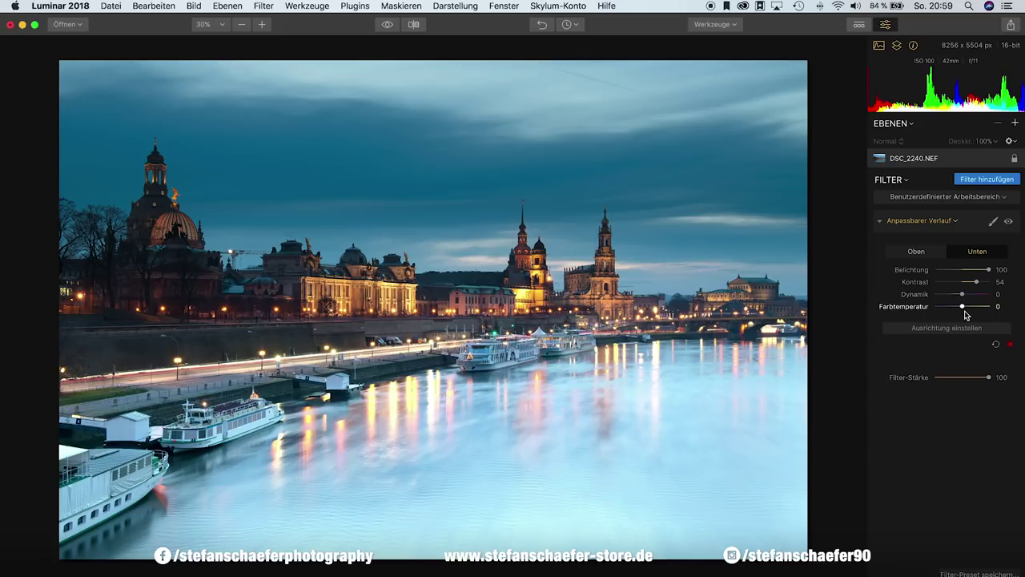
{"action": "left_click_drag", "start_coordinate": [963, 306], "coordinate": [979, 311]}
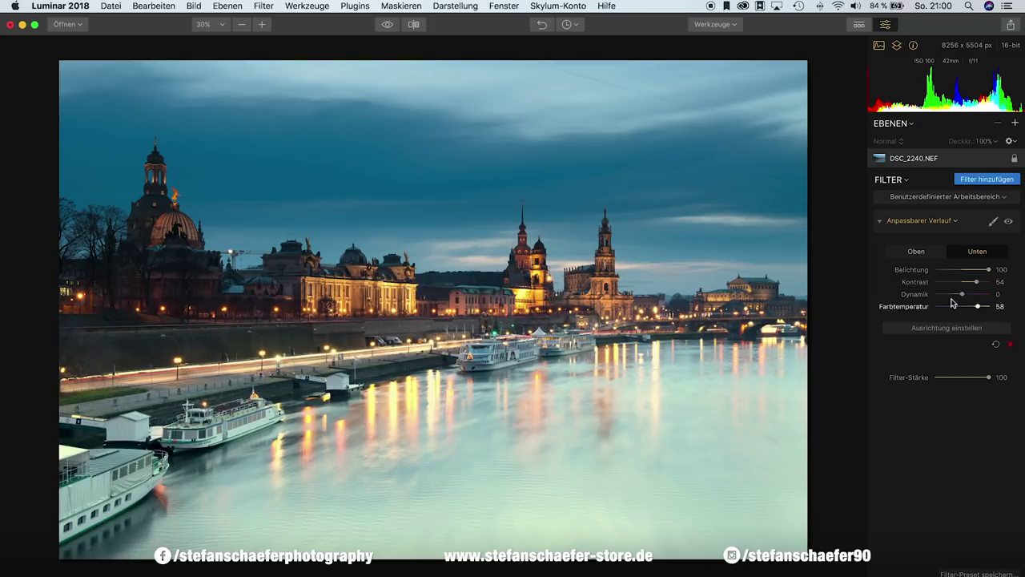
{"action": "left_click_drag", "start_coordinate": [987, 271], "coordinate": [973, 273]}
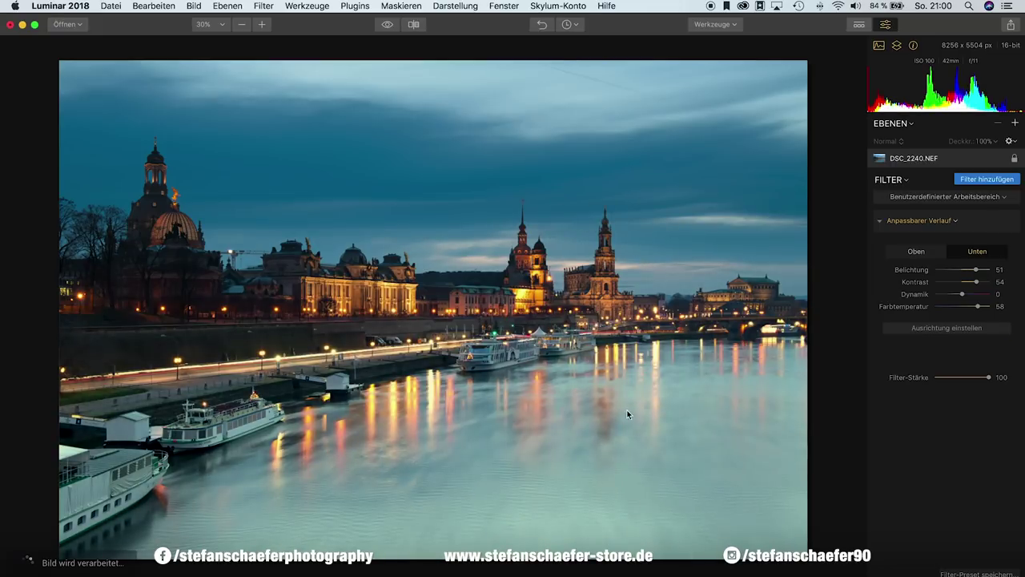
{"action": "left_click", "coordinate": [920, 252]}
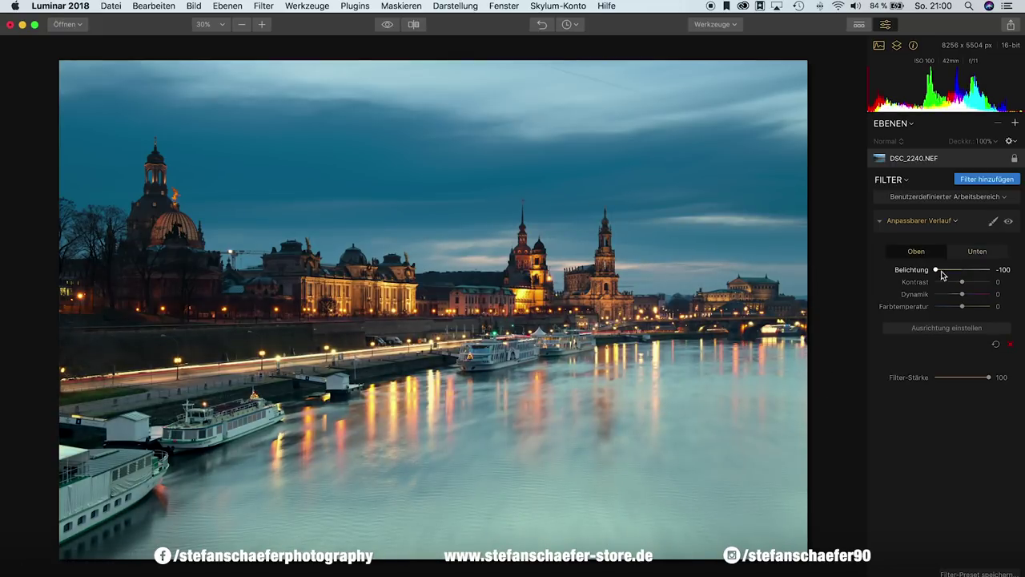
{"action": "left_click_drag", "start_coordinate": [936, 270], "coordinate": [946, 270]}
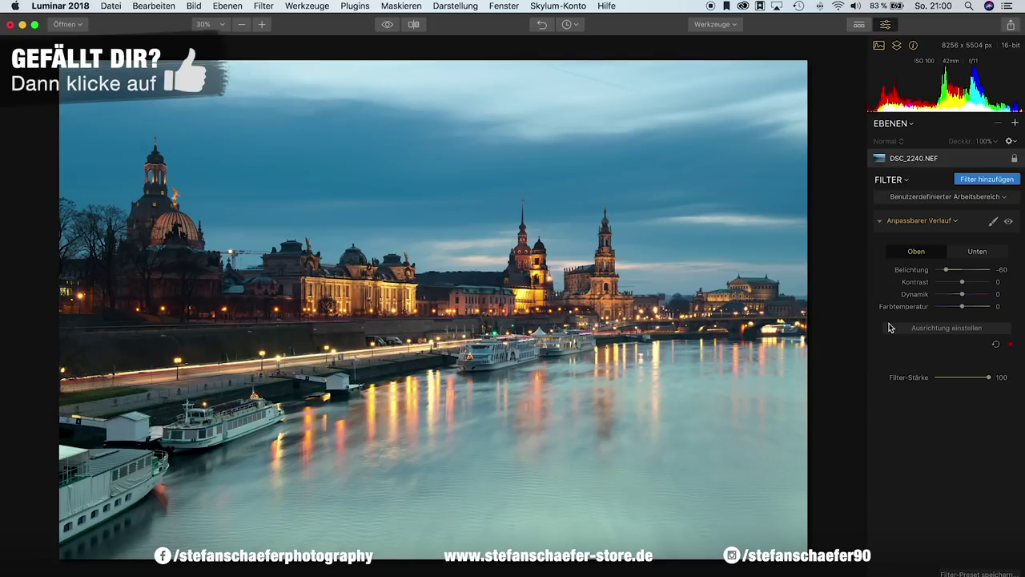
Hide the gradient filter, add Beleuchtung oben und unten, and enter its alignment mode.
{"action": "left_click", "coordinate": [1008, 223]}
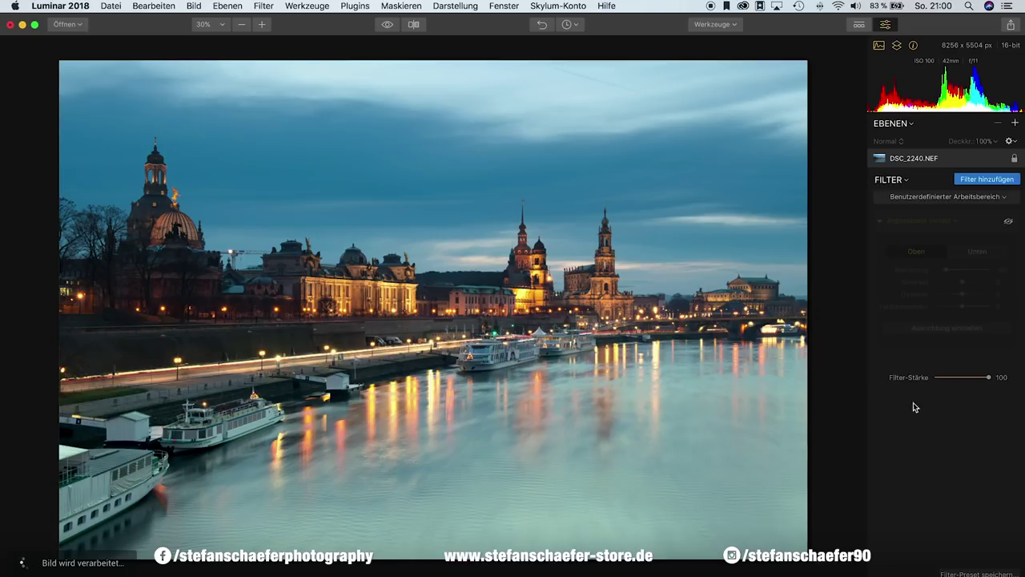
{"action": "left_click", "coordinate": [992, 180]}
{"action": "mouse_move", "coordinate": [768, 387]}
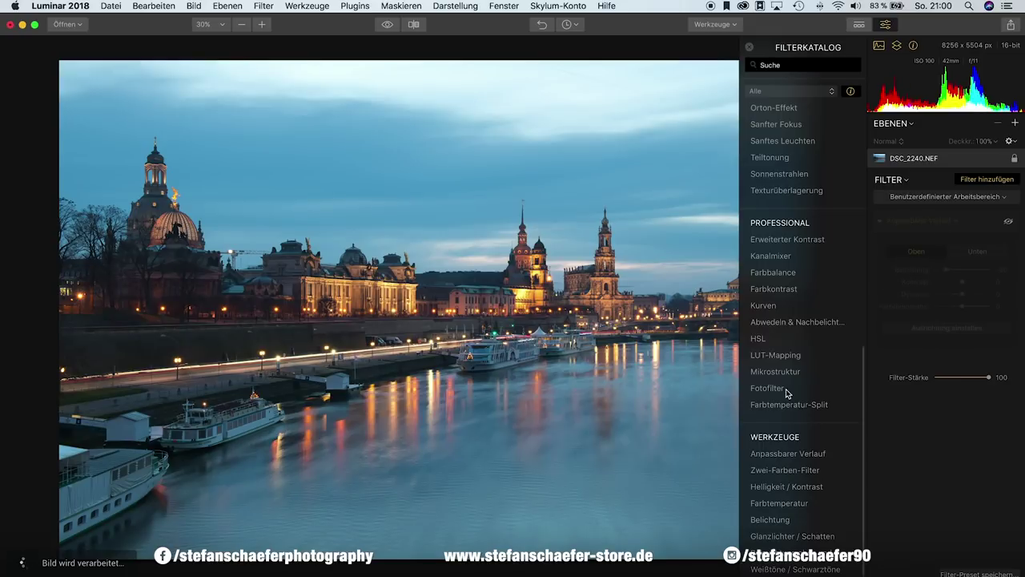
{"action": "scroll", "coordinate": [787, 392], "scroll_direction": "down", "scroll_amount": 3}
{"action": "scroll", "coordinate": [789, 392], "scroll_direction": "up", "scroll_amount": 3}
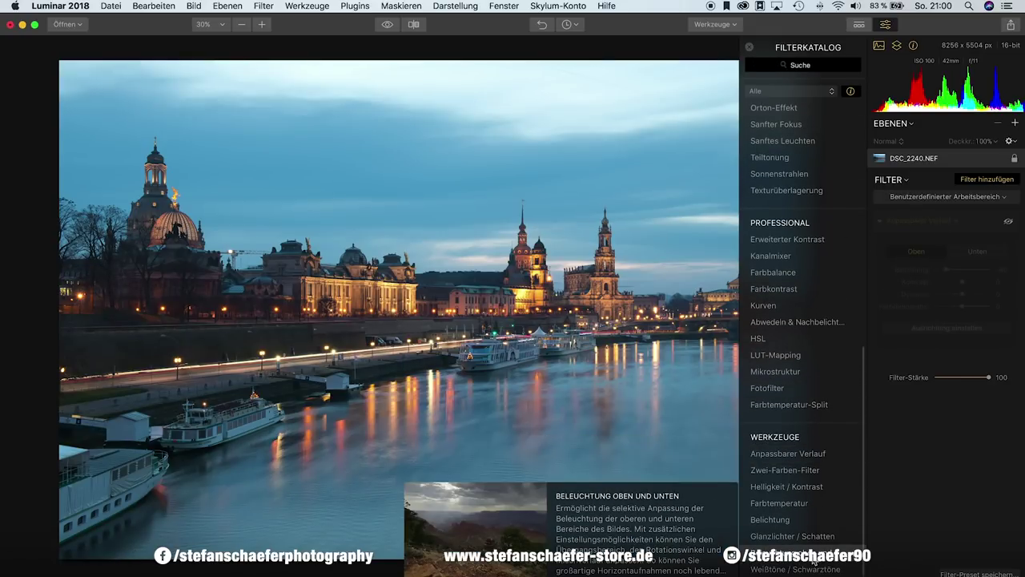
{"action": "left_click", "coordinate": [814, 561]}
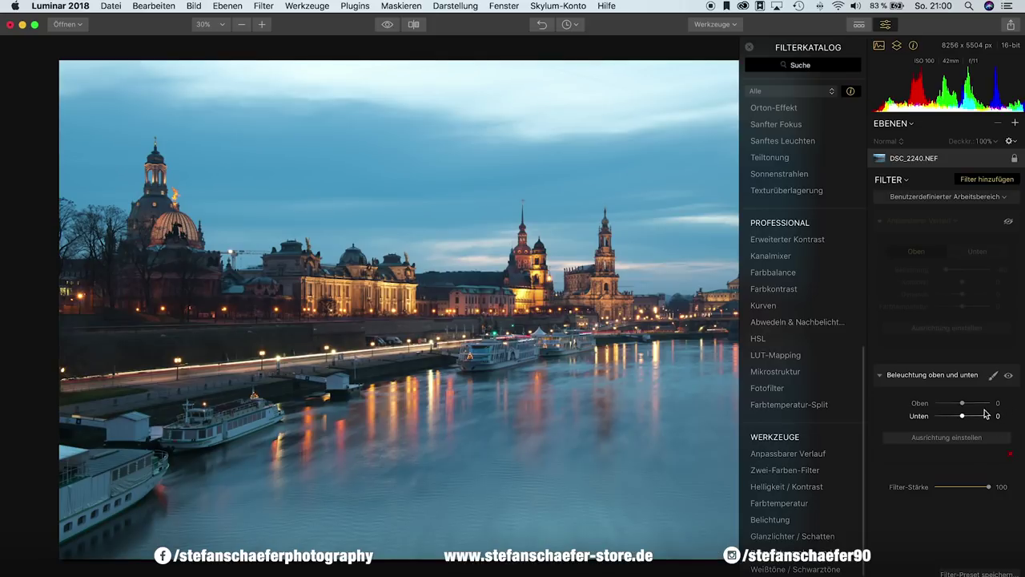
{"action": "left_click", "coordinate": [950, 439]}
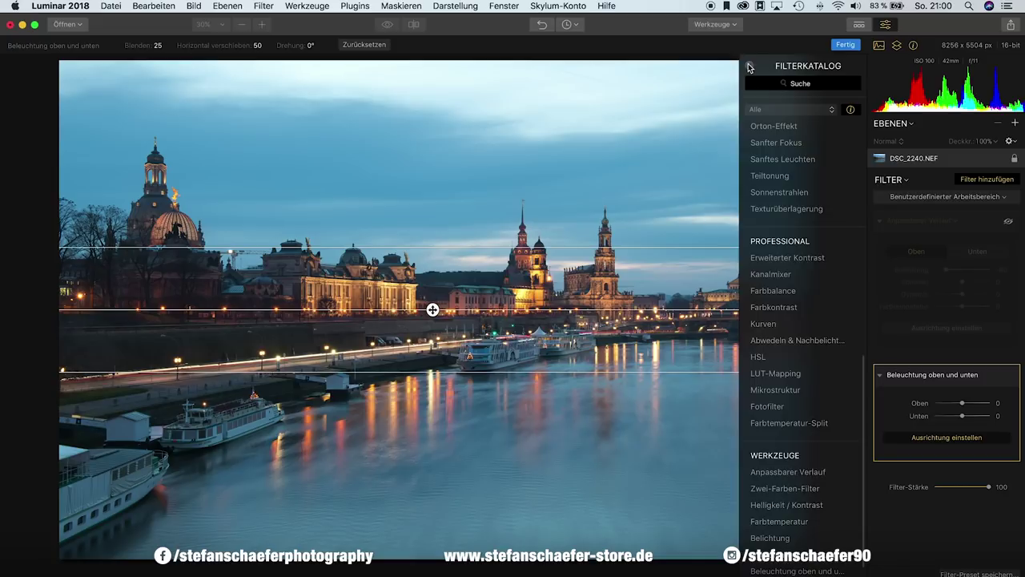
Position the lighting split along the riverbank with Blenden 42 and 0° rotation.
{"action": "left_click_drag", "start_coordinate": [432, 311], "coordinate": [436, 313]}
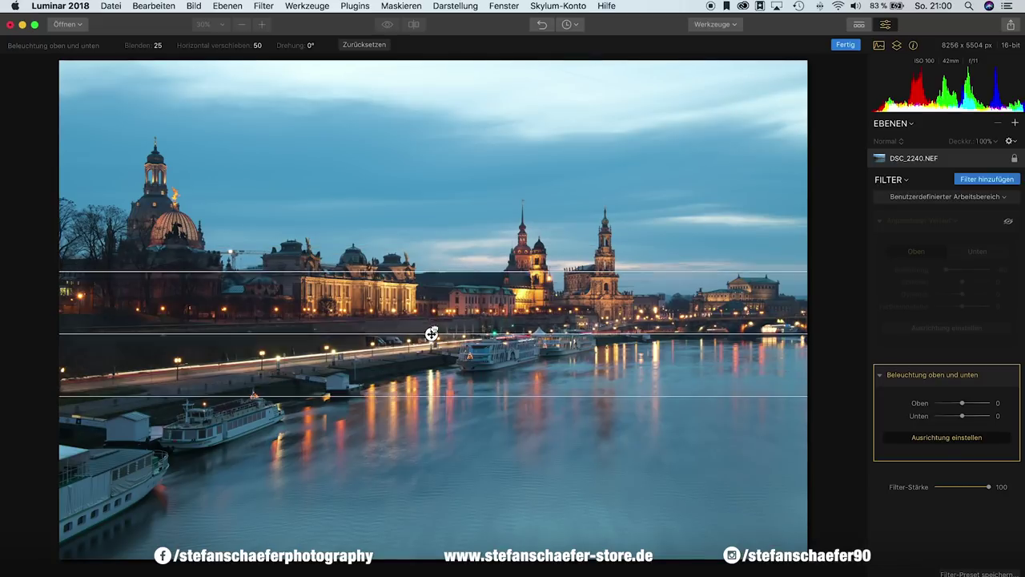
{"action": "mouse_move", "coordinate": [435, 312]}
{"action": "left_mouse_down"}
{"action": "mouse_move", "coordinate": [434, 324]}
{"action": "mouse_move", "coordinate": [439, 311]}
{"action": "left_mouse_up"}
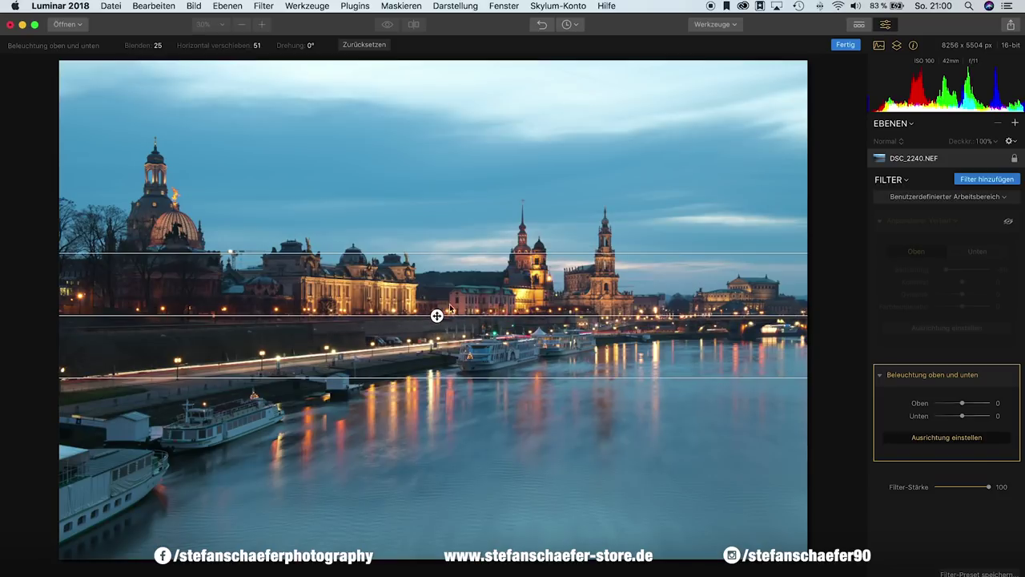
{"action": "left_click_drag", "start_coordinate": [489, 253], "coordinate": [492, 213]}
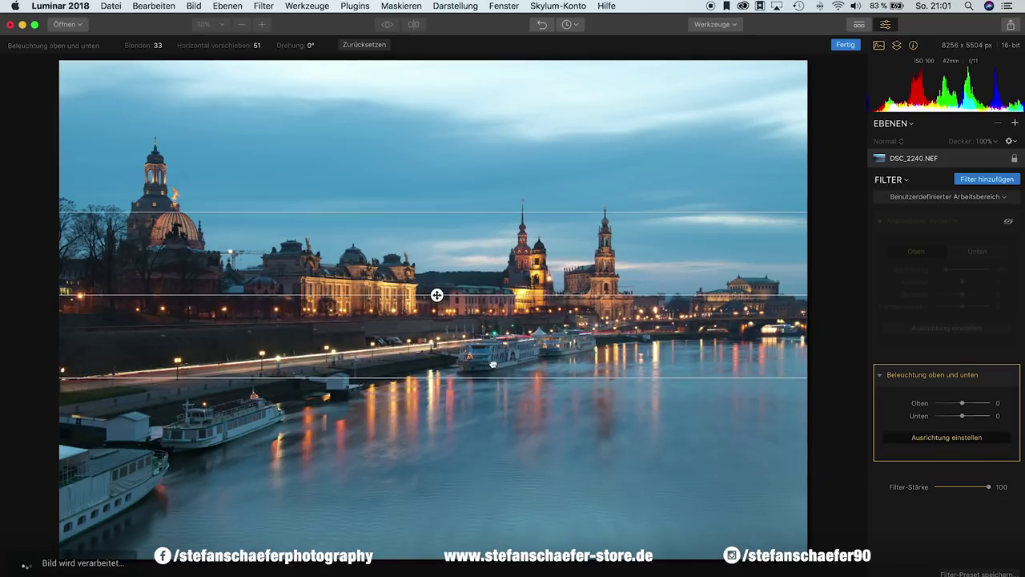
{"action": "left_click_drag", "start_coordinate": [487, 382], "coordinate": [489, 416]}
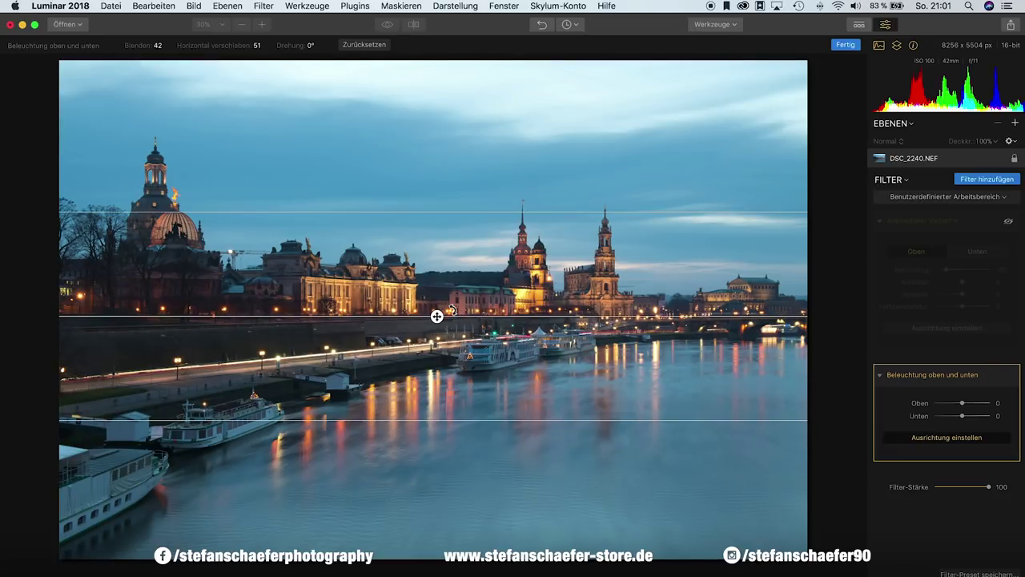
{"action": "left_click_drag", "start_coordinate": [453, 309], "coordinate": [454, 308]}
{"action": "left_click_drag", "start_coordinate": [436, 316], "coordinate": [436, 315]}
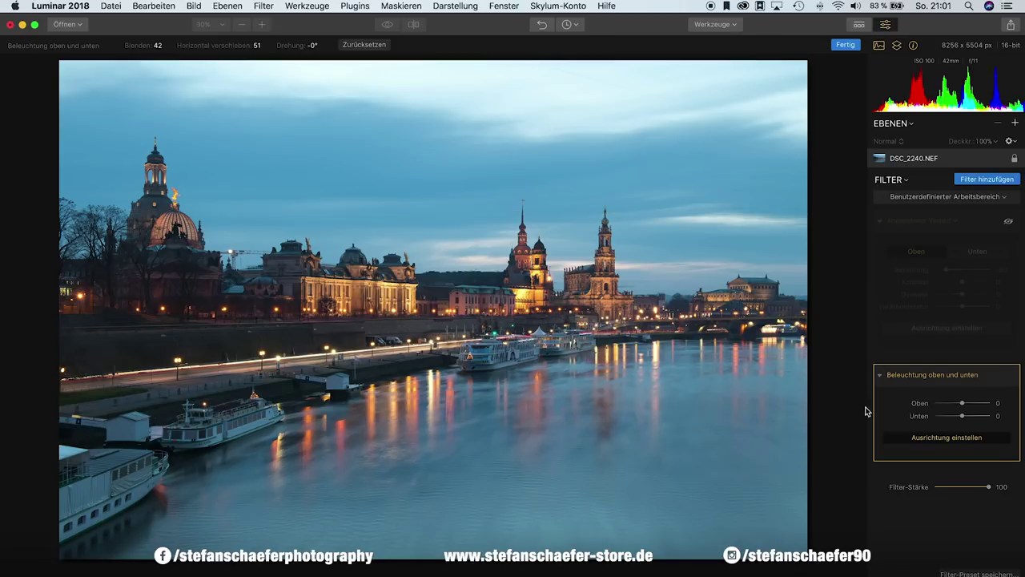
Set Beleuchtung oben und unten to Oben -21 and Unten 19.
{"action": "left_click", "coordinate": [946, 439]}
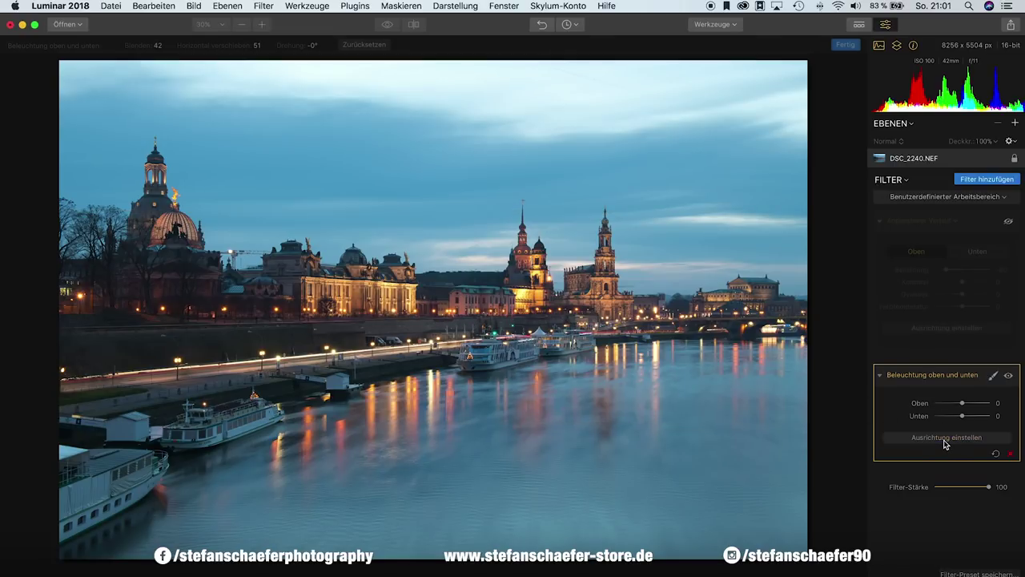
{"action": "left_click_drag", "start_coordinate": [963, 404], "coordinate": [970, 417]}
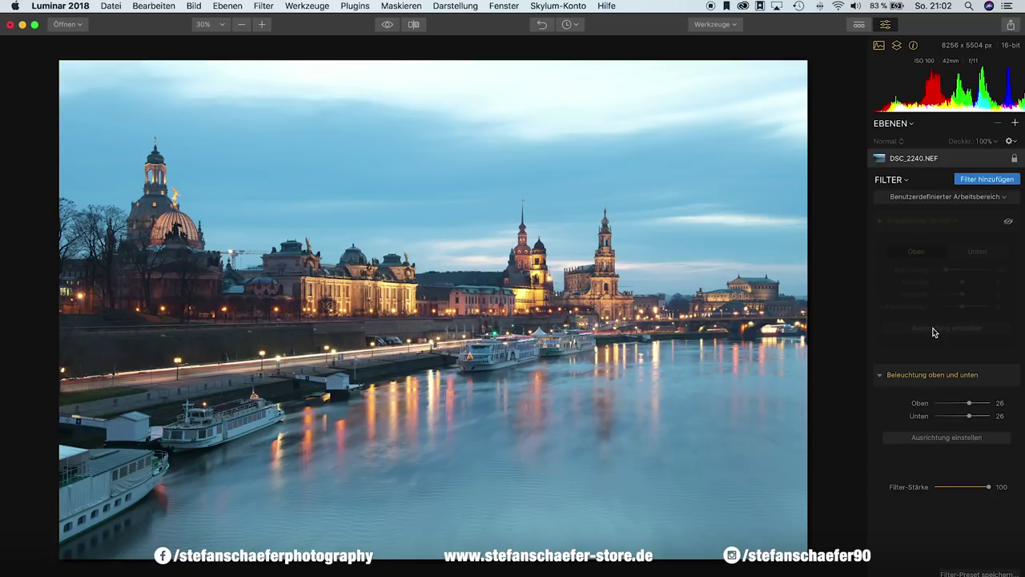
{"action": "mouse_move", "coordinate": [969, 403]}
{"action": "left_mouse_down"}
{"action": "mouse_move", "coordinate": [956, 404]}
{"action": "mouse_move", "coordinate": [967, 417]}
{"action": "left_mouse_up"}
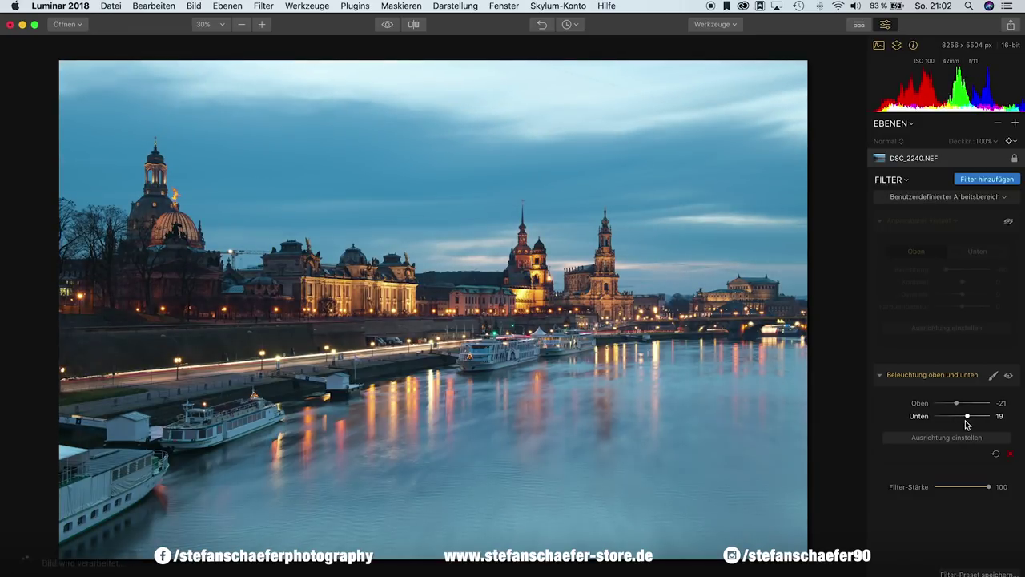
Delete the Beleuchtung oben und unten filter and the remaining Anpassbarer Verlauf filter.
{"action": "right_click", "coordinate": [929, 377]}
{"action": "left_click", "coordinate": [895, 393]}
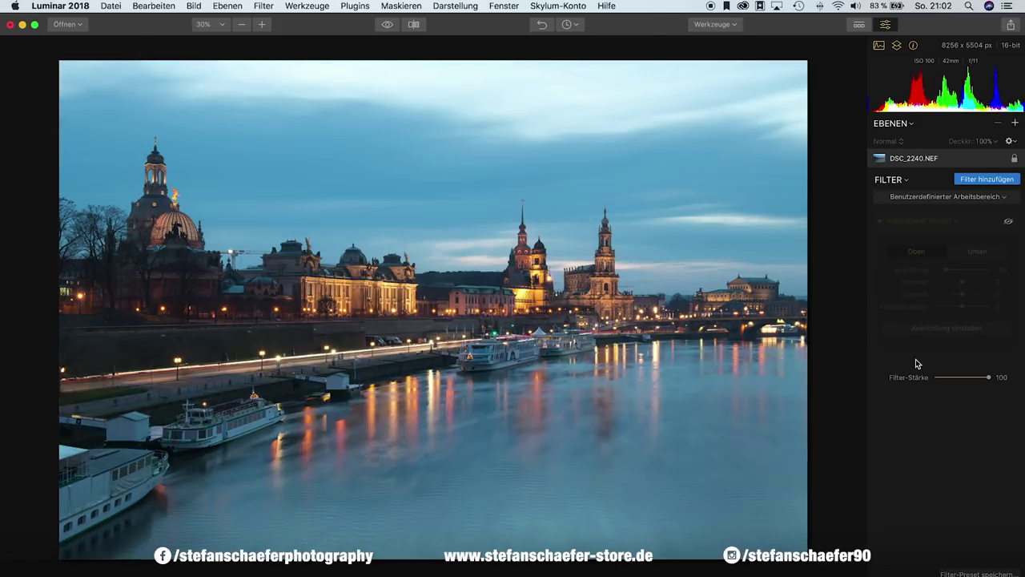
{"action": "right_click", "coordinate": [941, 225]}
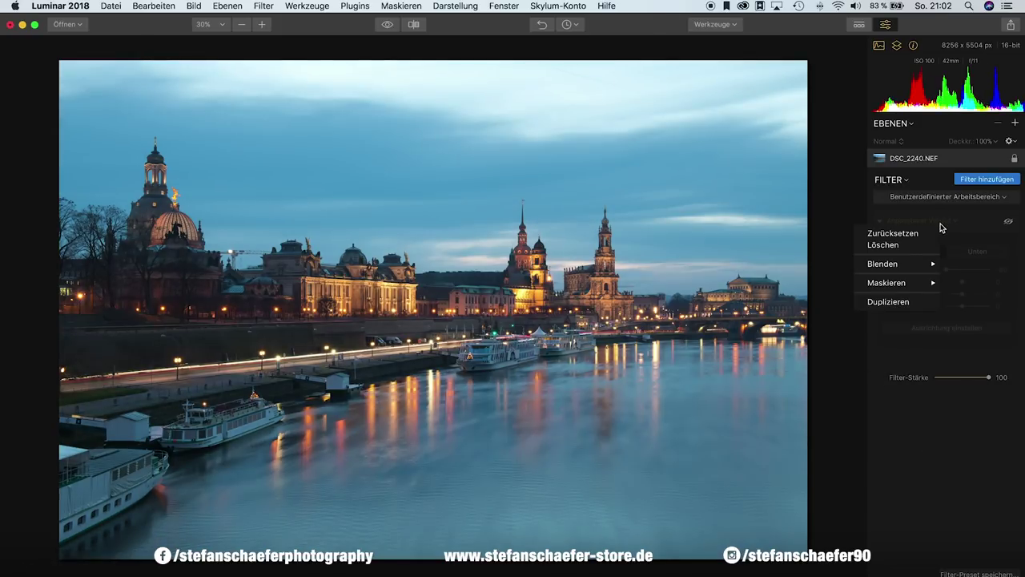
{"action": "left_click", "coordinate": [901, 244]}
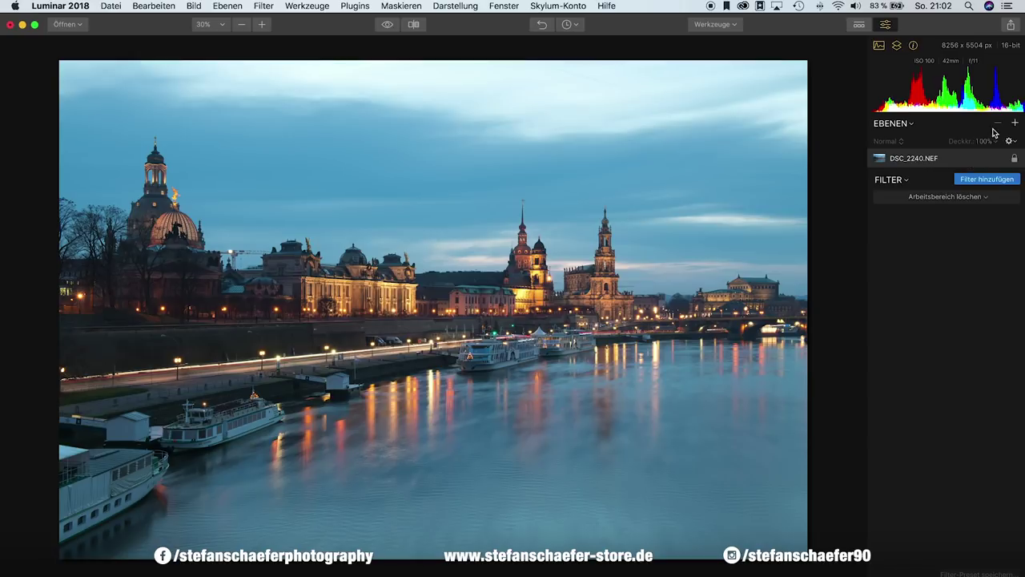
Insert a Neue Nachbearbeitungsebene and drag a Verlaufmaske vertically across the photo.
{"action": "left_click", "coordinate": [1015, 122]}
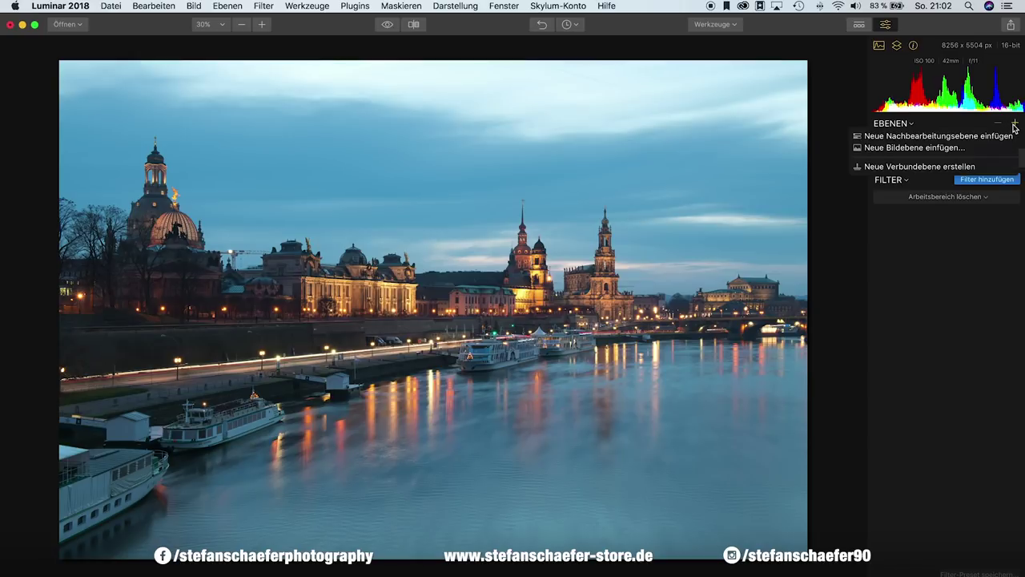
{"action": "left_click", "coordinate": [957, 139]}
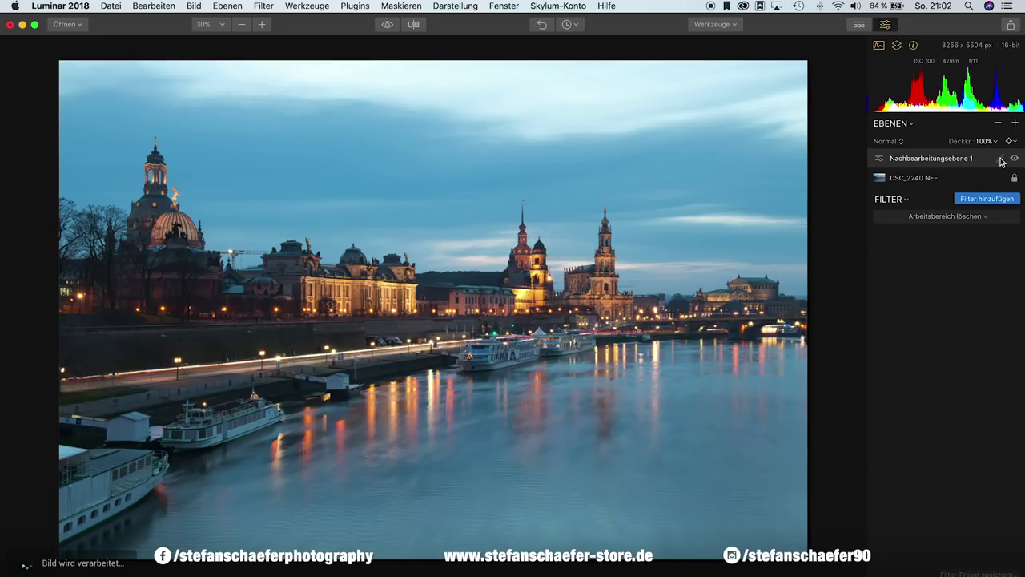
{"action": "left_click", "coordinate": [1000, 160]}
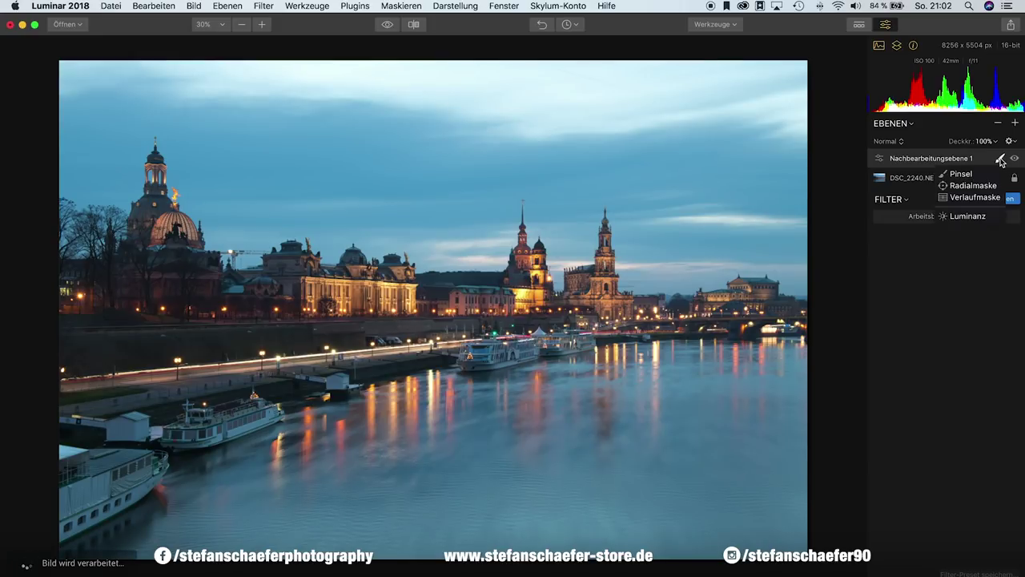
{"action": "left_click", "coordinate": [968, 197]}
{"action": "mouse_move", "coordinate": [430, 216]}
{"action": "left_mouse_down"}
{"action": "mouse_move", "coordinate": [431, 364]}
{"action": "mouse_move", "coordinate": [443, 392]}
{"action": "mouse_move", "coordinate": [432, 392]}
{"action": "left_mouse_up"}
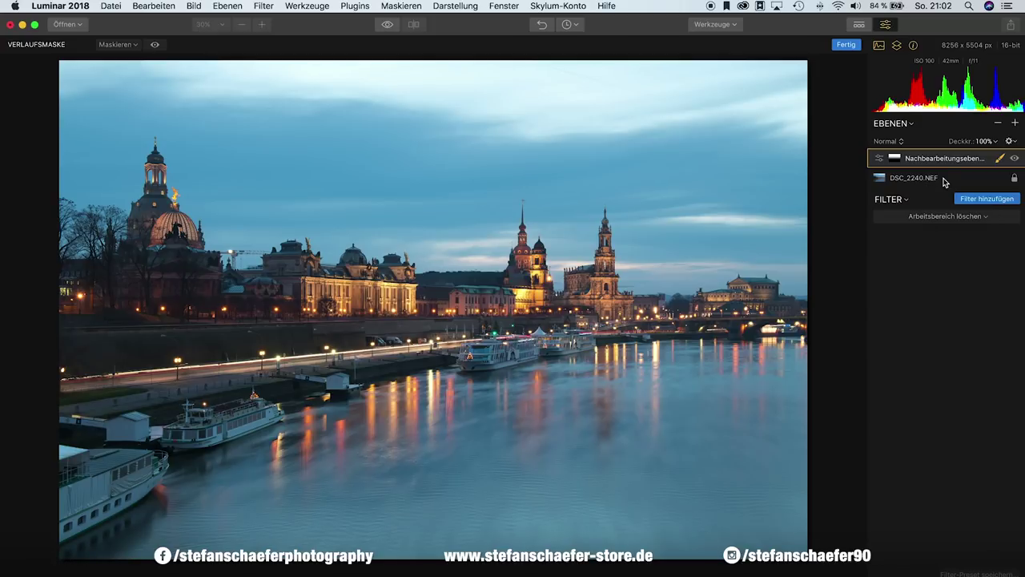
Add Entwickeln to the adjustment layer and set its Belichtung to -0,77.
{"action": "left_click", "coordinate": [984, 202]}
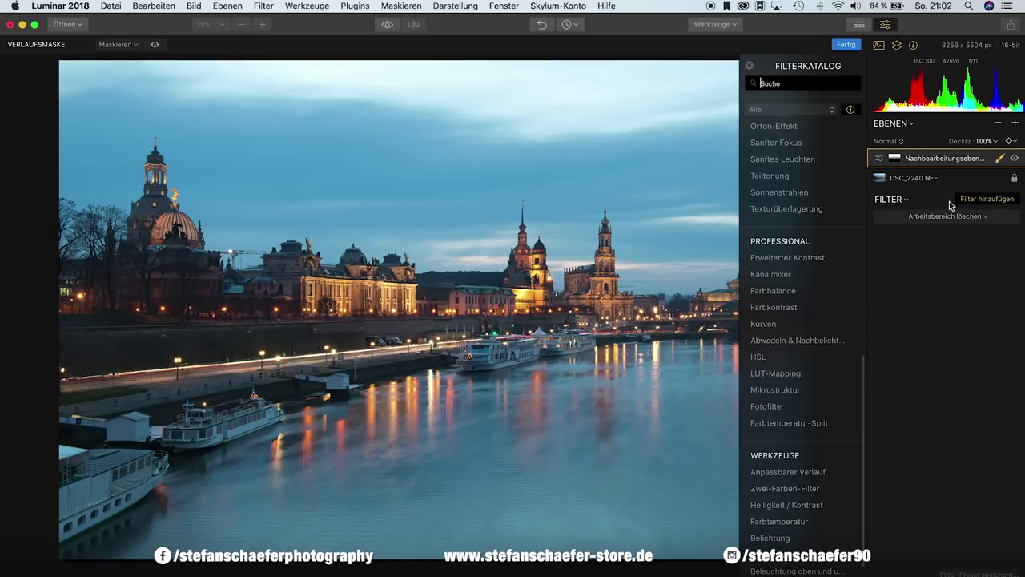
{"action": "scroll", "coordinate": [825, 164], "scroll_direction": "up", "scroll_amount": 4}
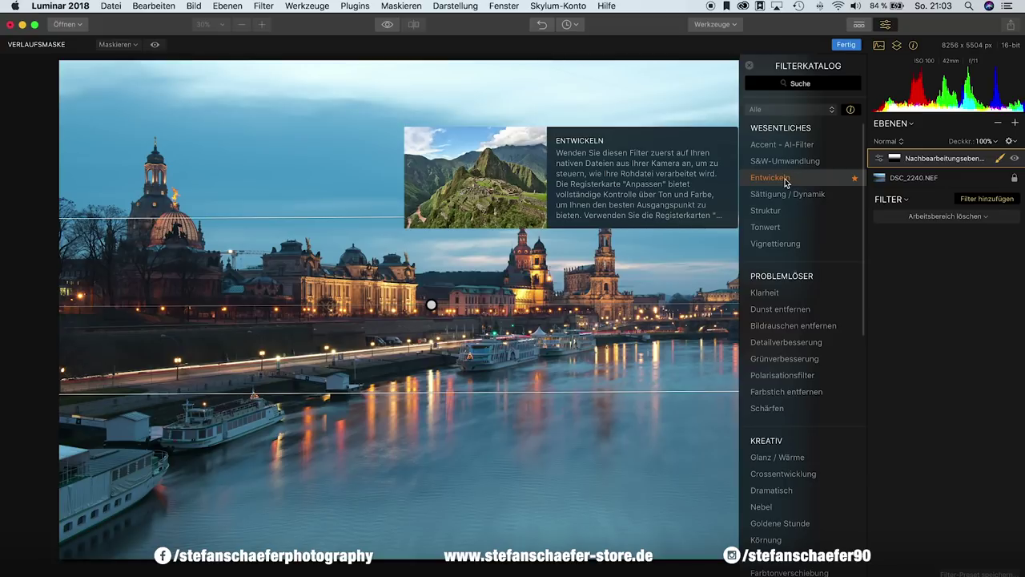
{"action": "left_click", "coordinate": [786, 179]}
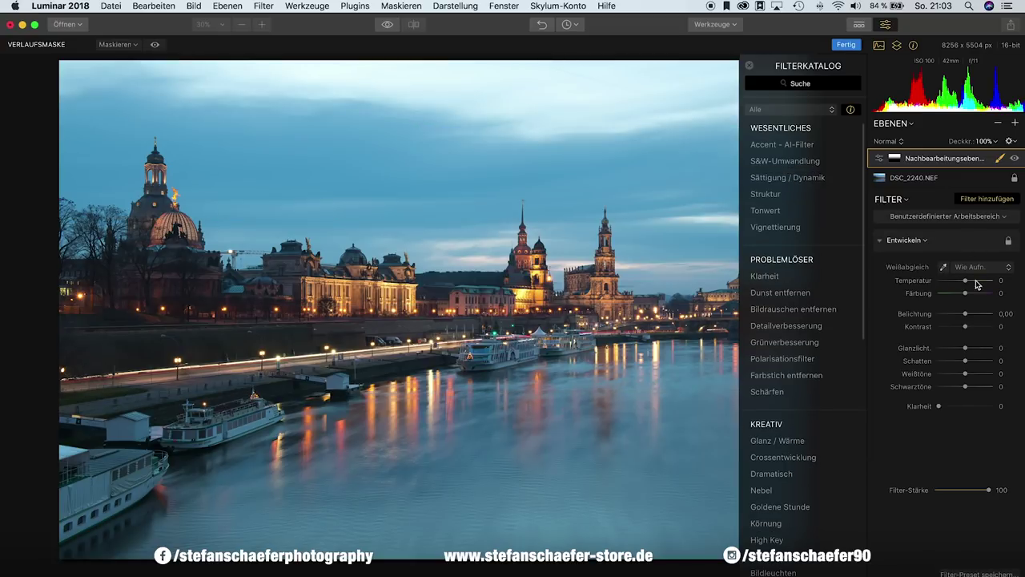
{"action": "left_click_drag", "start_coordinate": [965, 313], "coordinate": [962, 314]}
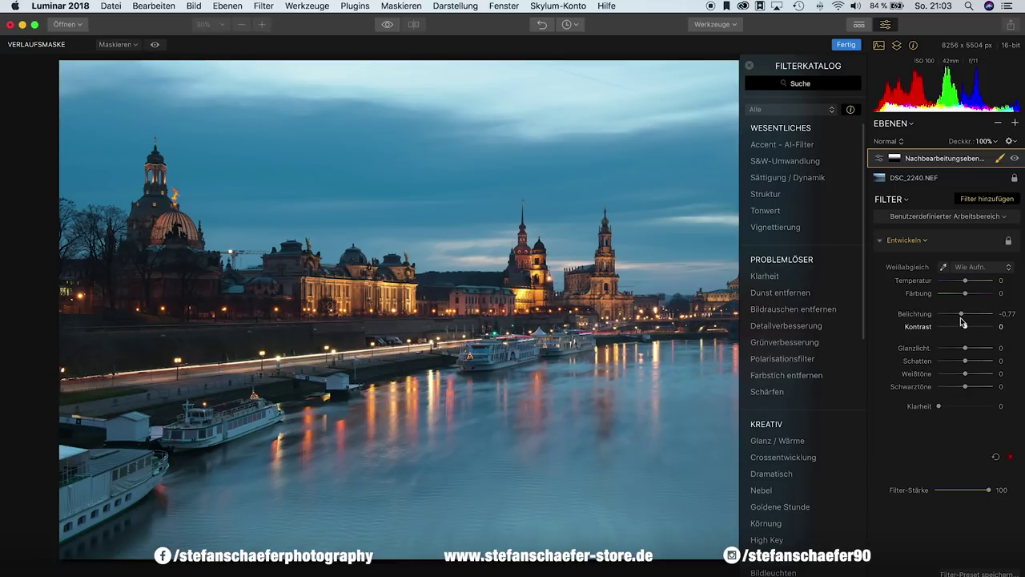
{"action": "mouse_move", "coordinate": [780, 293]}
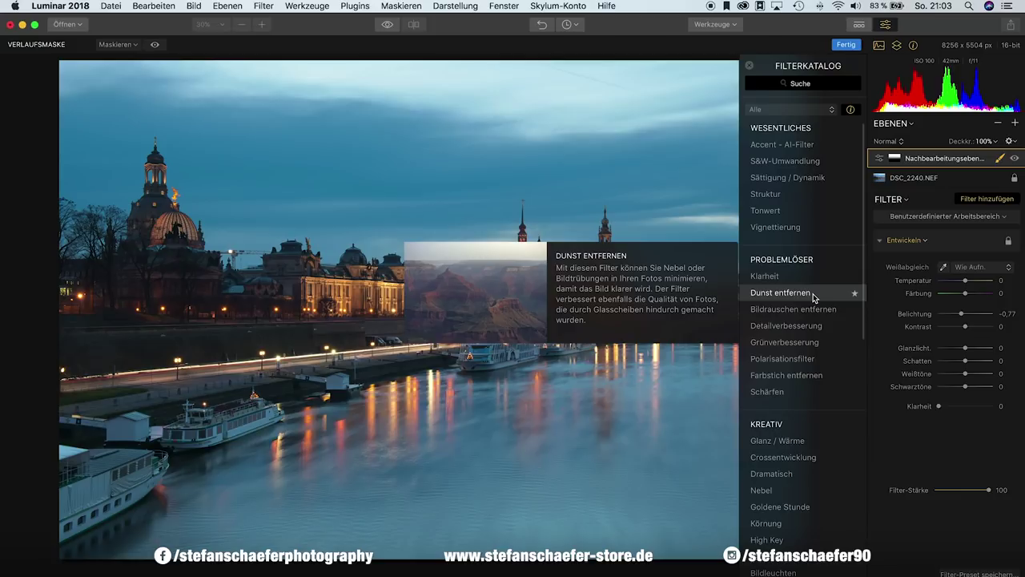
Add the Dunst entfernen filter to the adjustment layer and set its Stärke to 52.
{"action": "left_click", "coordinate": [806, 293]}
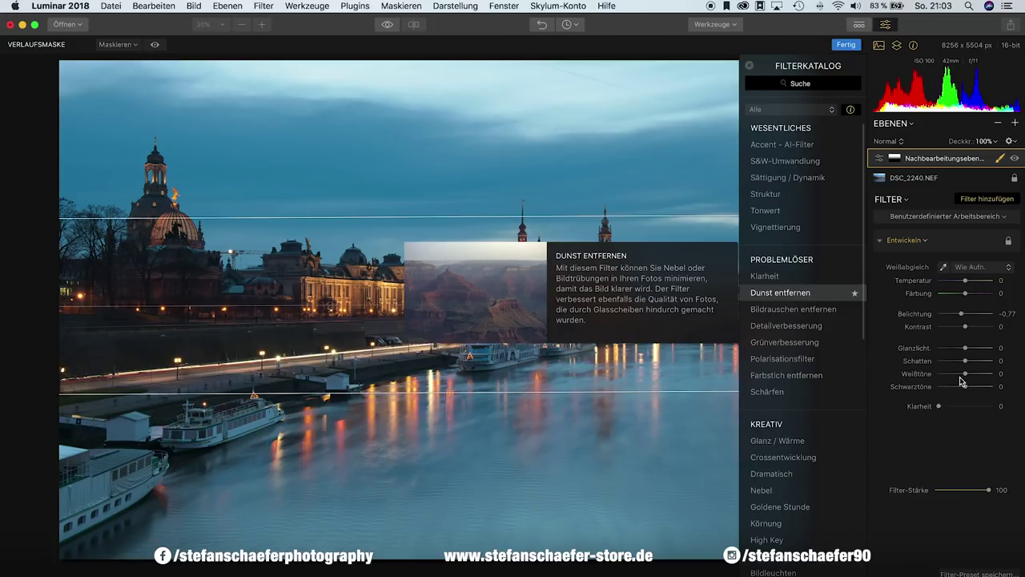
{"action": "left_click_drag", "start_coordinate": [937, 506], "coordinate": [964, 506]}
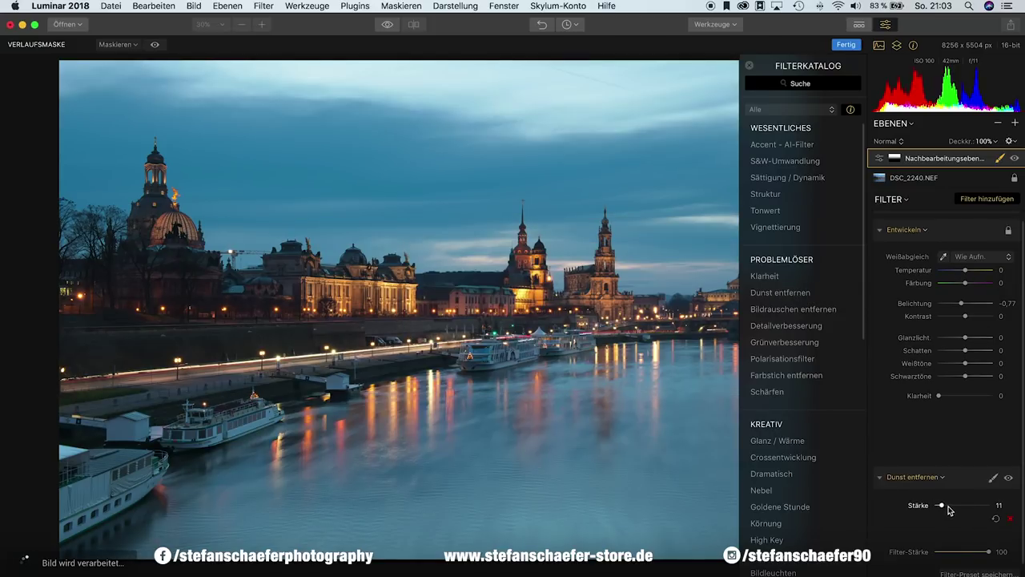